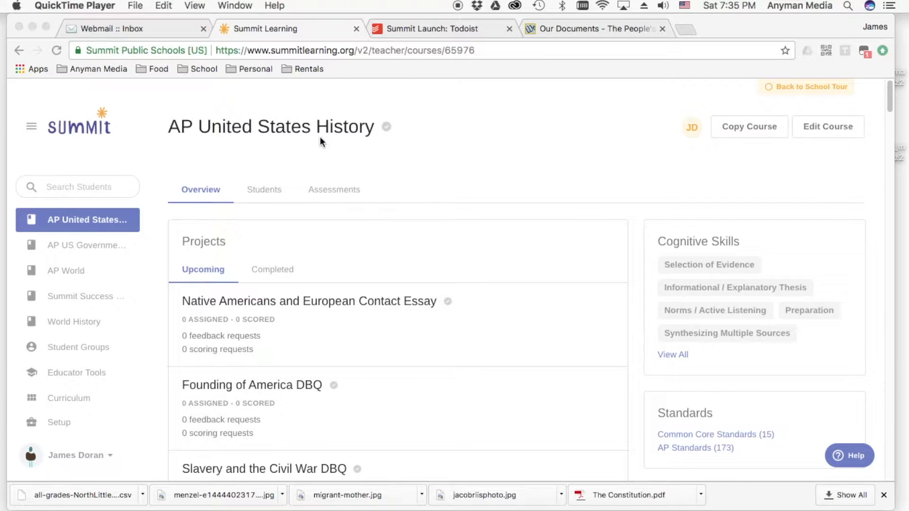
- Open the Native Americans and European Contact Essay project from the AP United States History course's upcoming projects
scroll(448, 195, down, 4)
scroll(462, 257, down, 1)
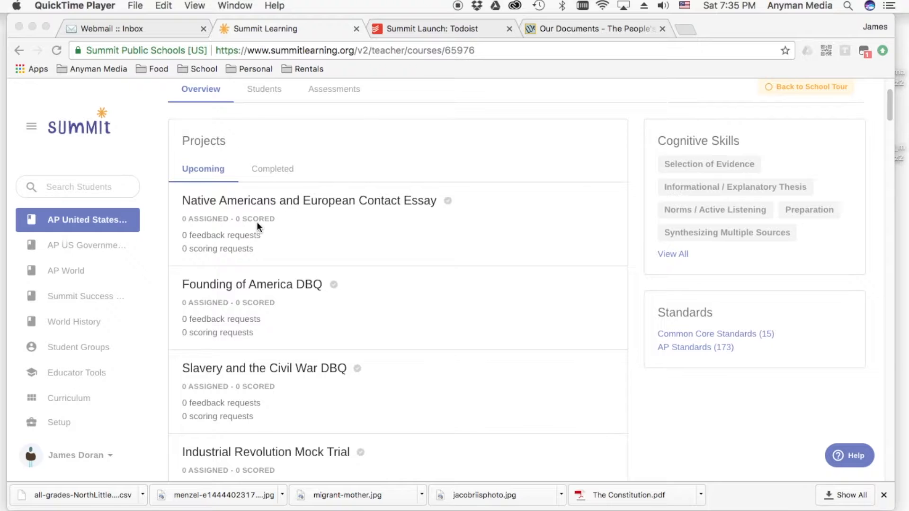
click(586, 102)
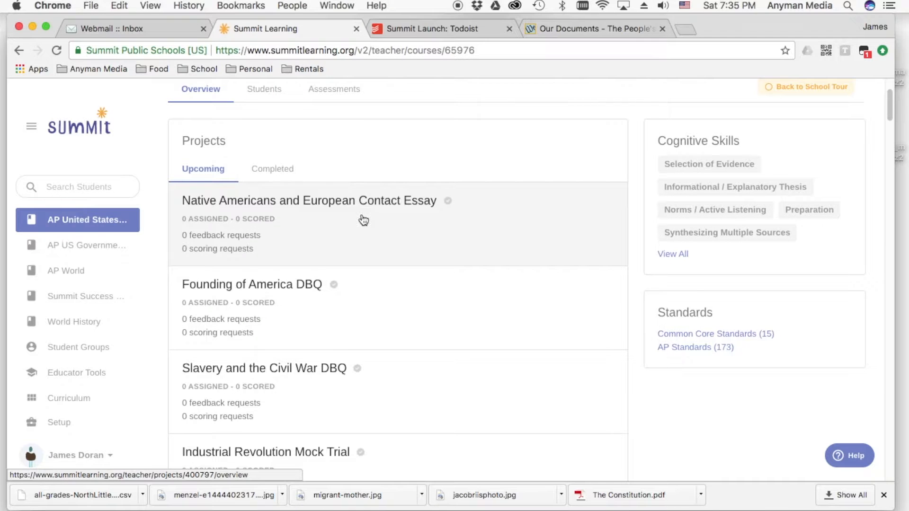
scroll(366, 234, down, 5)
scroll(385, 195, up, 4)
click(398, 185)
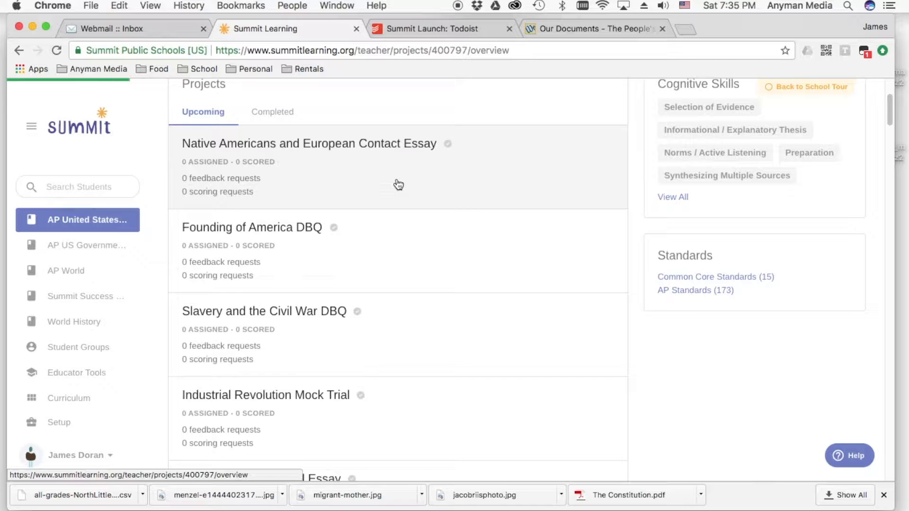
- Examine the project overview, including its checkpoints, additional resources, teaching materials, cognitive skills and focus areas
scroll(339, 249, down, 10)
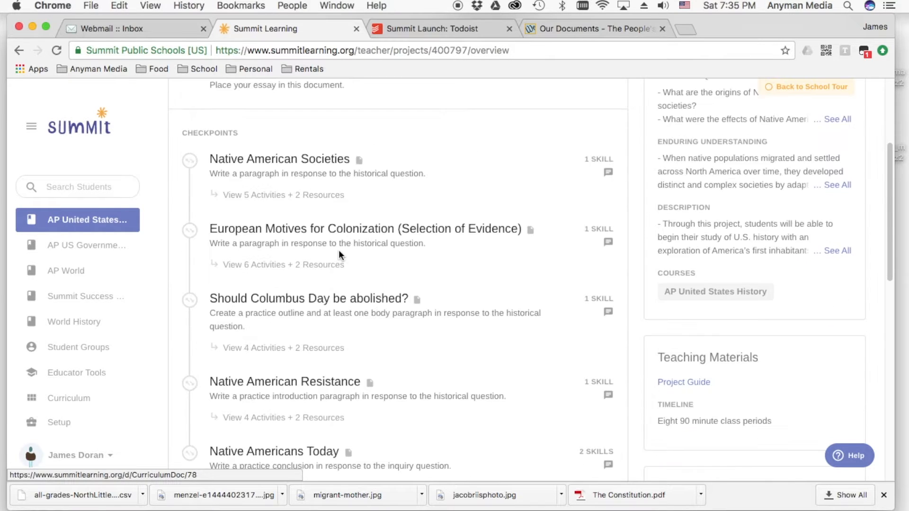
scroll(388, 261, up, 5)
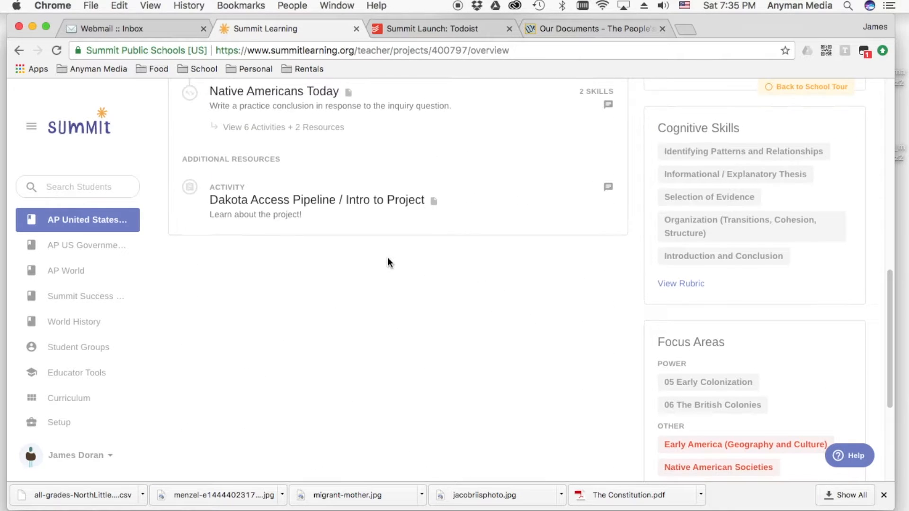
scroll(581, 291, up, 8)
scroll(577, 293, down, 9)
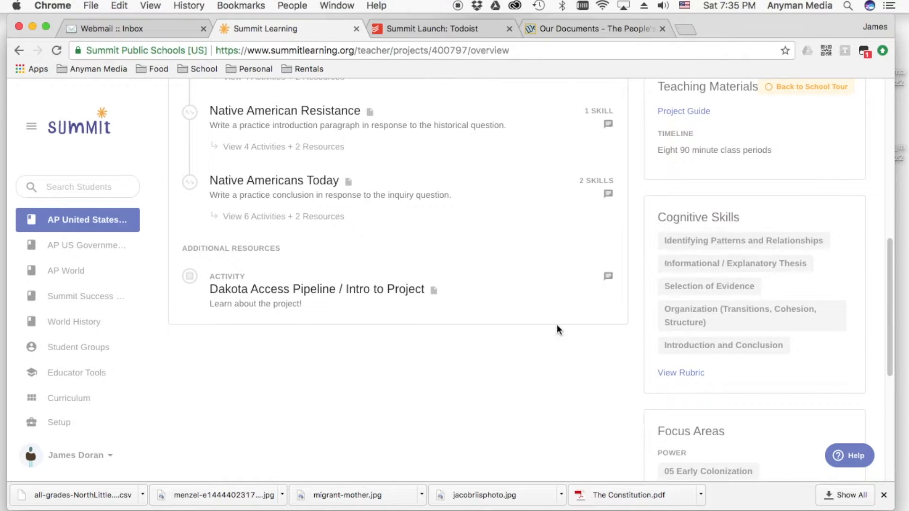
scroll(563, 325, down, 5)
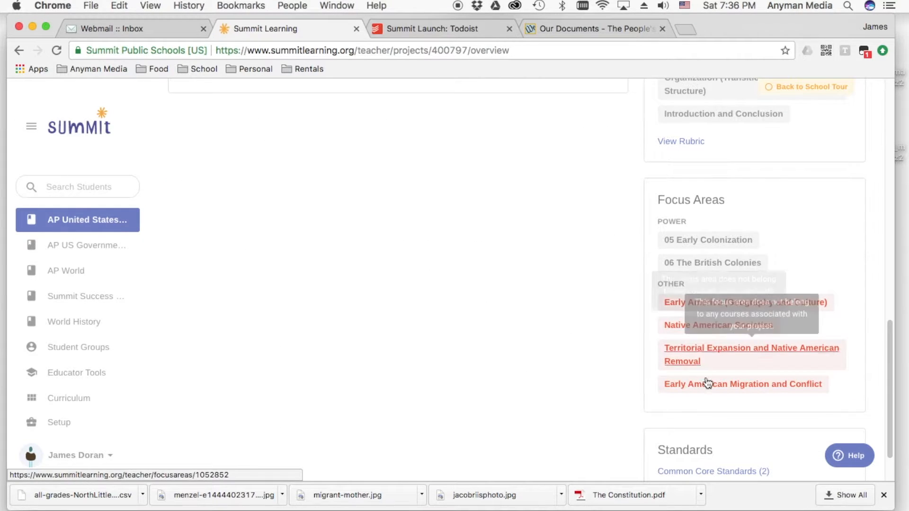
scroll(629, 337, up, 8)
scroll(631, 350, down, 9)
mouse_move(708, 256)
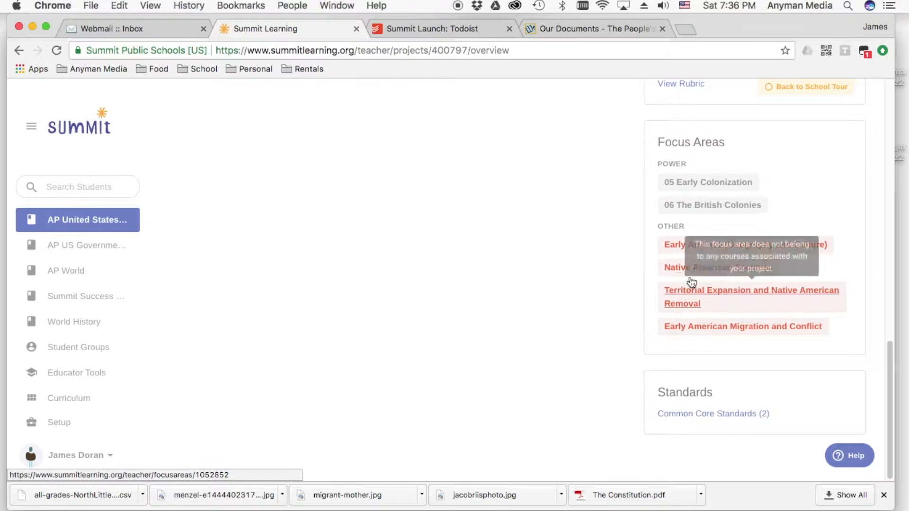
scroll(620, 295, up, 6)
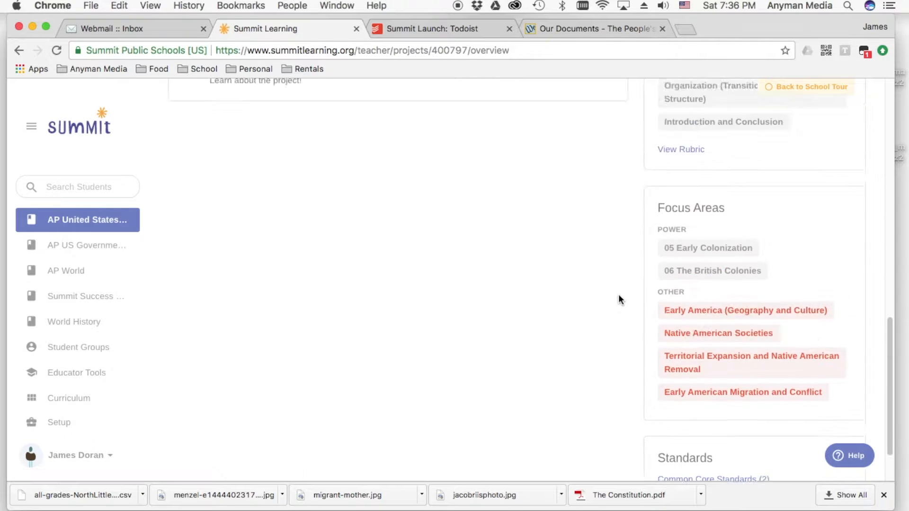
scroll(622, 293, up, 4)
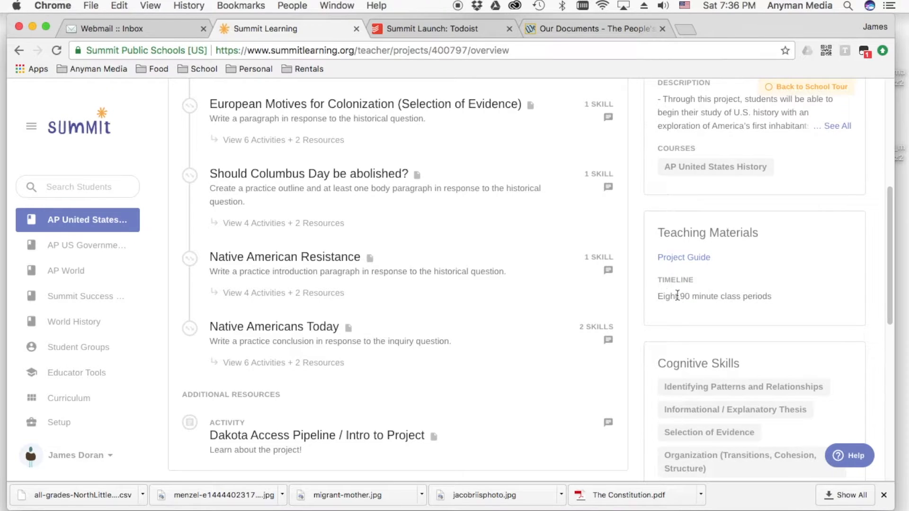
scroll(612, 299, up, 2)
scroll(639, 296, up, 3)
scroll(657, 360, down, 1)
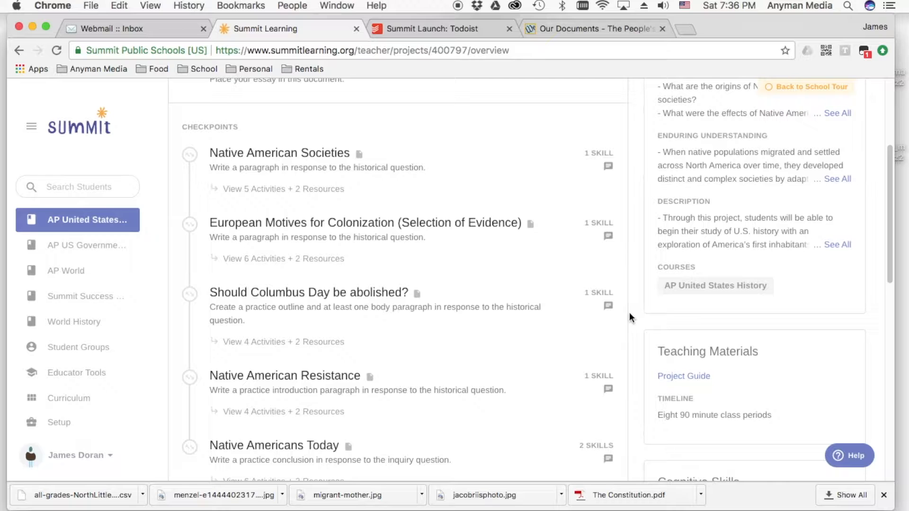
- Open the Project Guide from the teaching materials, skim the teacher guide document and return to the project page
scroll(683, 381, down, 1)
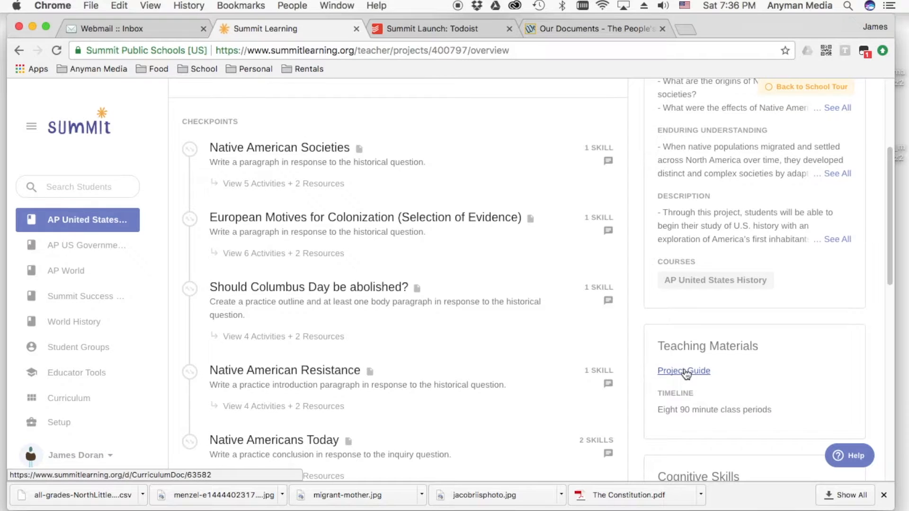
click(685, 371)
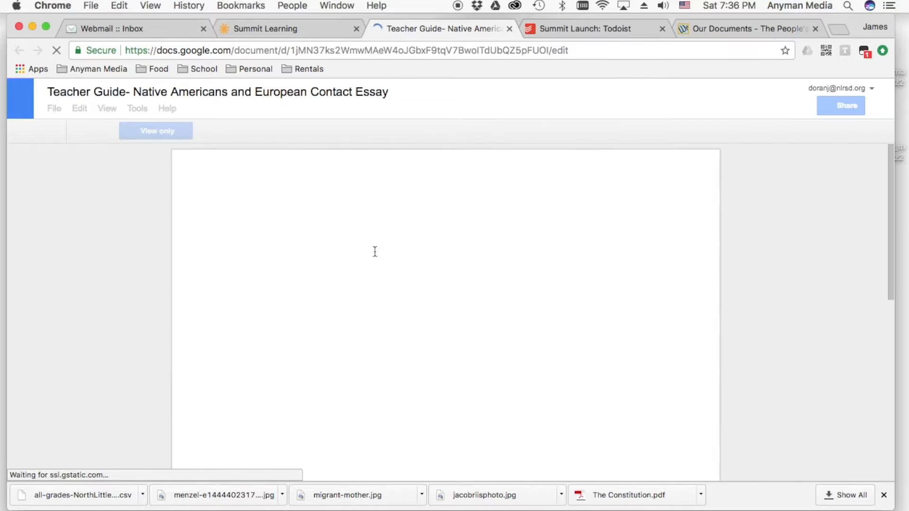
scroll(402, 293, down, 10)
scroll(427, 311, down, 5)
scroll(427, 310, up, 15)
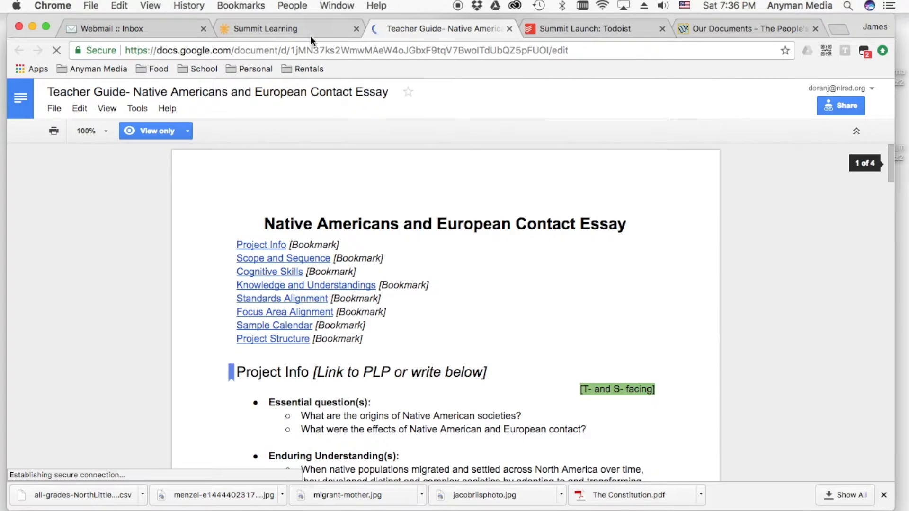
click(310, 36)
- Open the project for editing and review its final product and assessed cognitive skills
scroll(646, 263, up, 5)
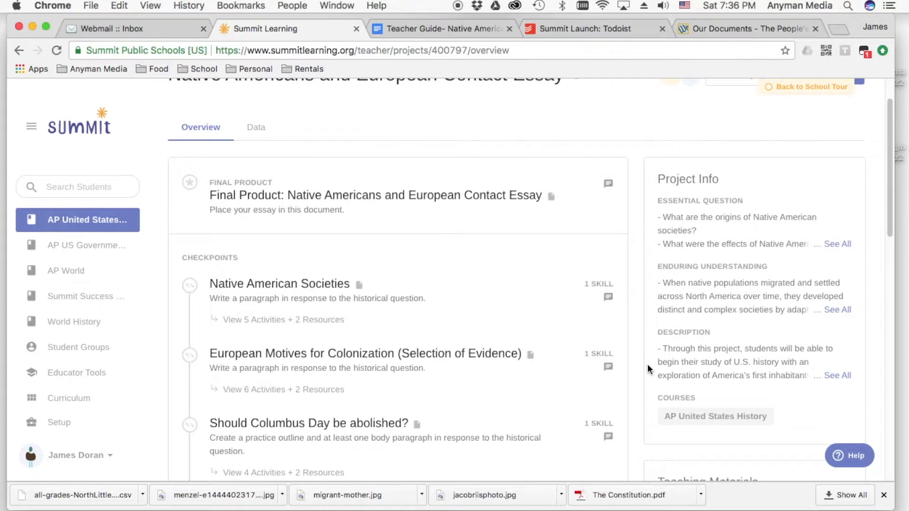
scroll(636, 366, up, 2)
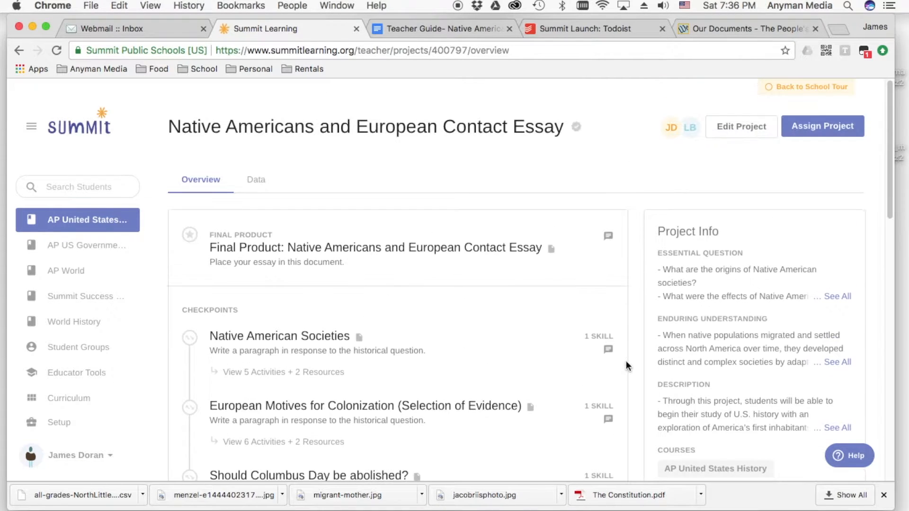
click(740, 129)
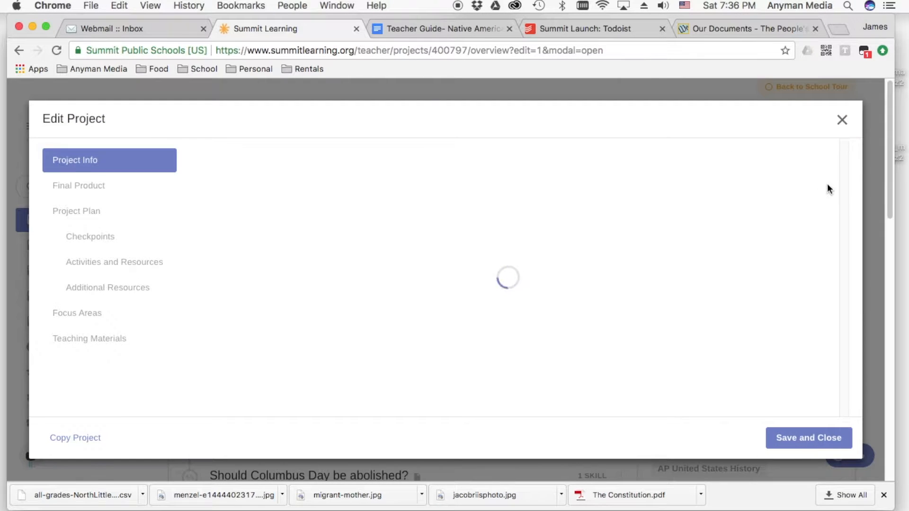
drag(844, 148, 838, 185)
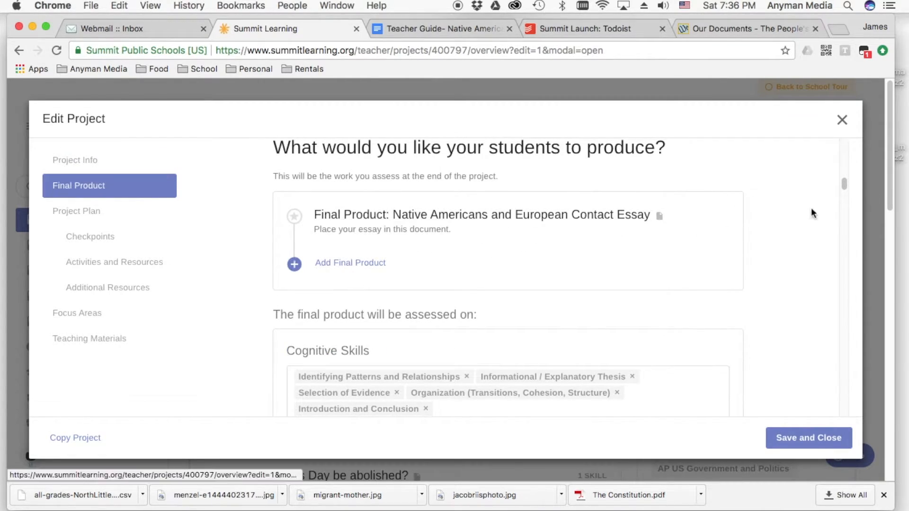
drag(844, 185, 844, 190)
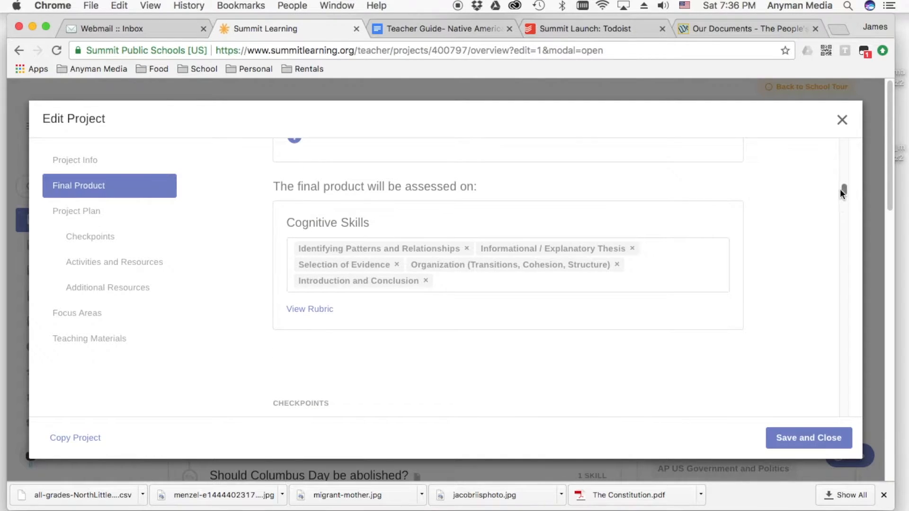
- Open the Native American Societies checkpoint, review its submission and cognitive skill settings, and cancel without saving
drag(843, 190, 844, 209)
click(444, 165)
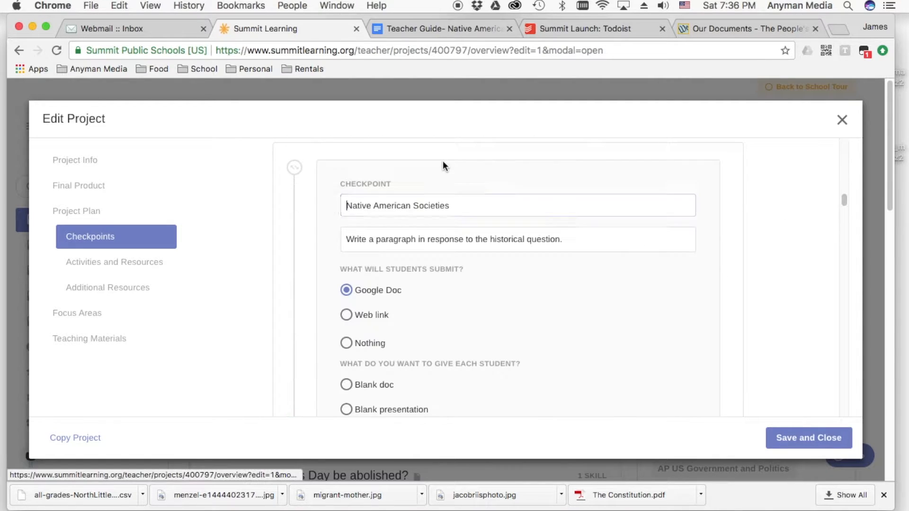
scroll(410, 326, down, 5)
scroll(518, 334, down, 5)
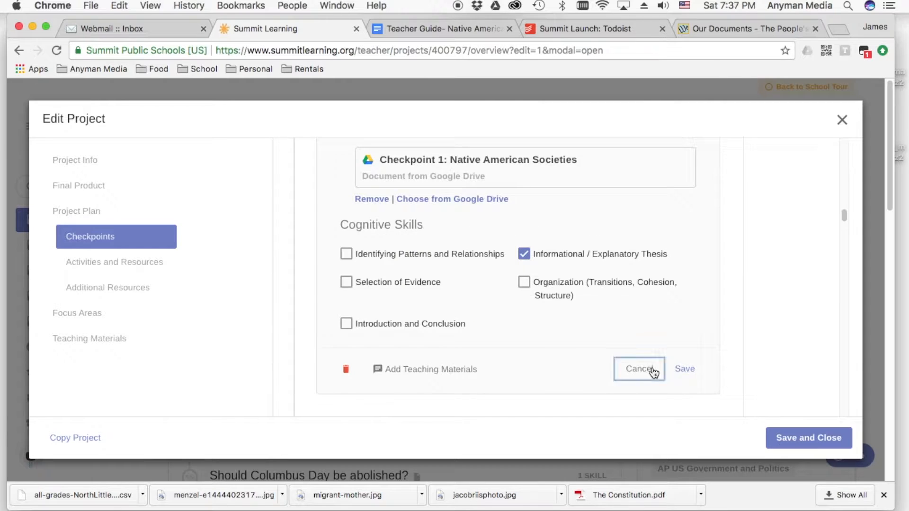
click(651, 372)
drag(845, 222, 841, 202)
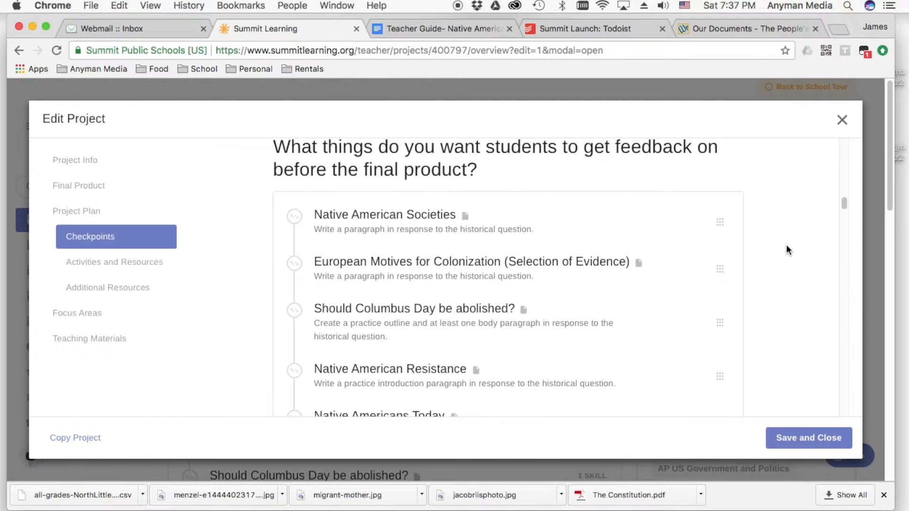
- Review the project's activities and resources, focus areas and teaching materials, and save and close the project editor
scroll(786, 245, up, 1)
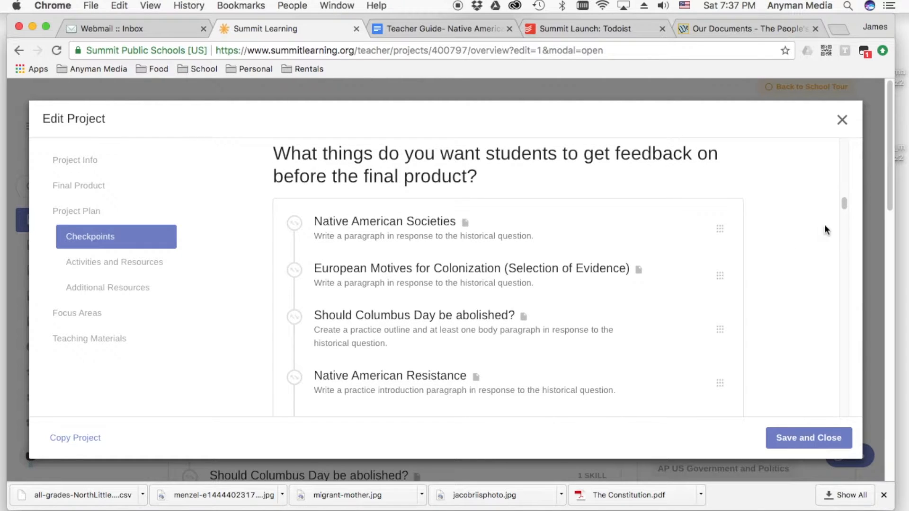
drag(843, 202, 850, 228)
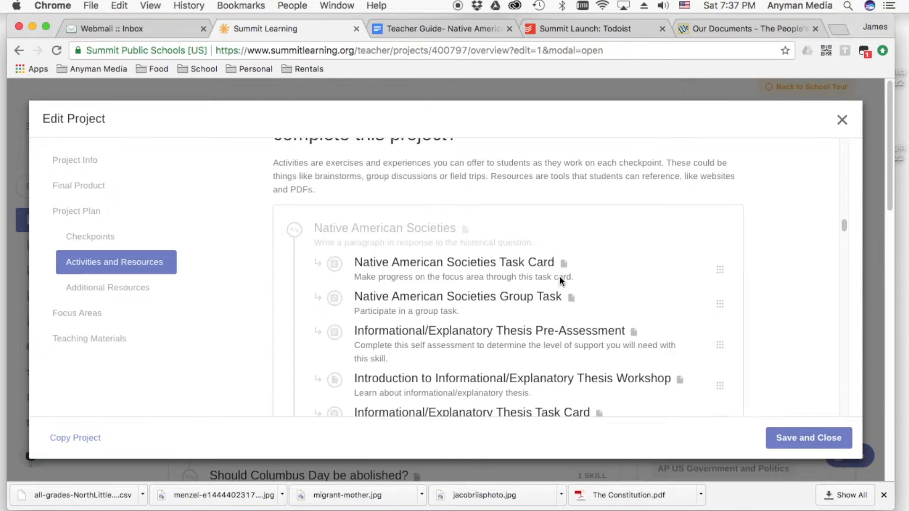
drag(845, 222, 839, 325)
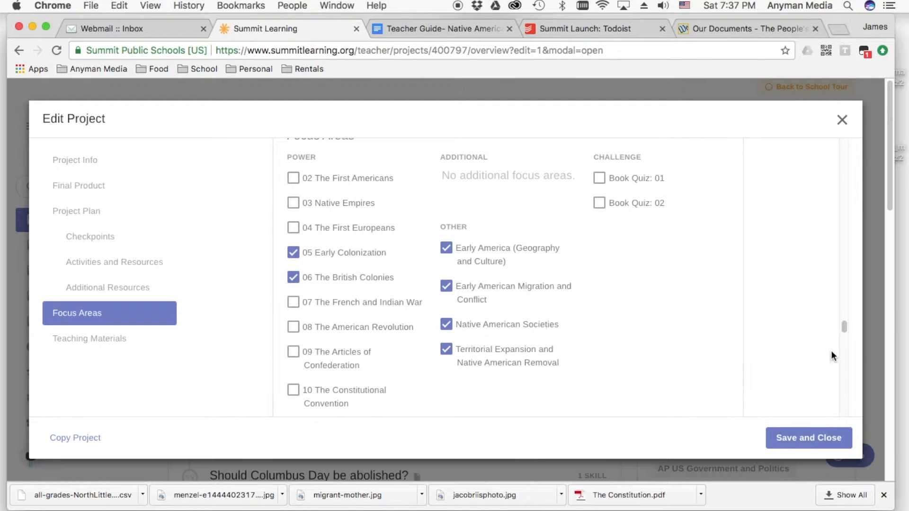
drag(847, 329, 834, 382)
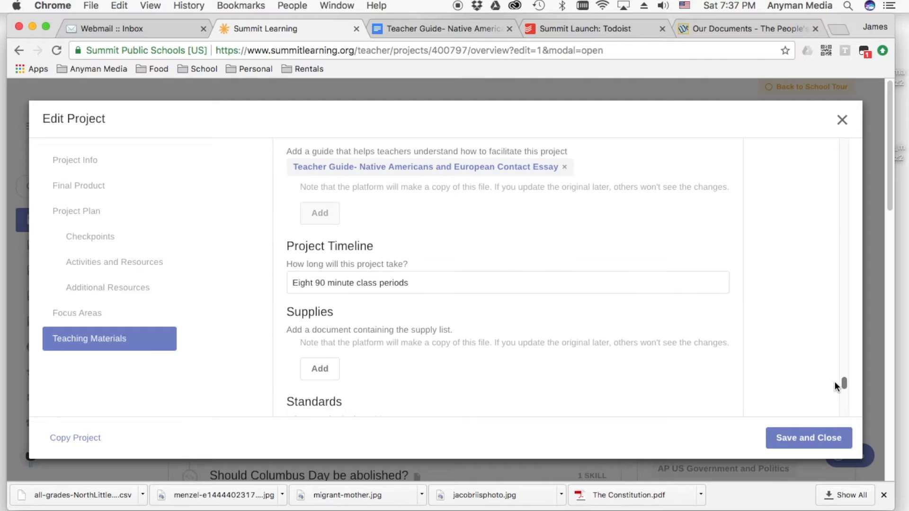
triple_click(327, 284)
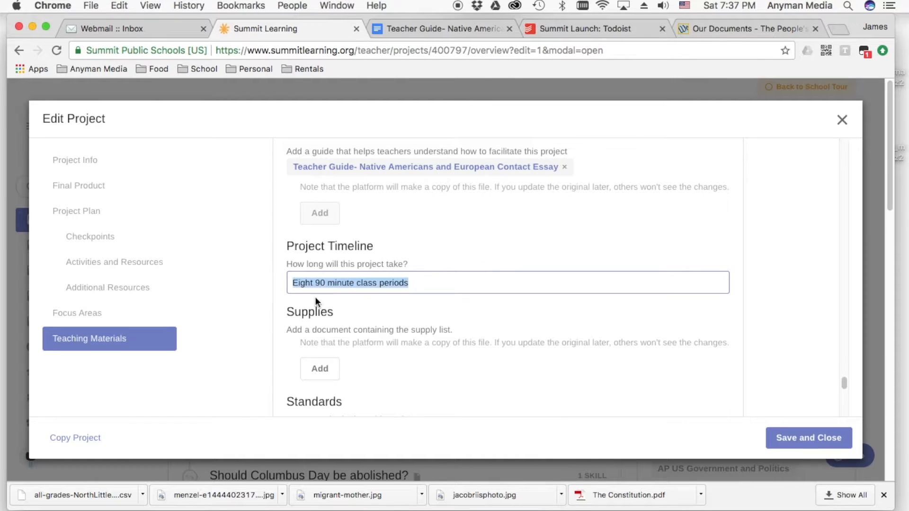
click(845, 384)
drag(845, 384, 842, 144)
click(803, 443)
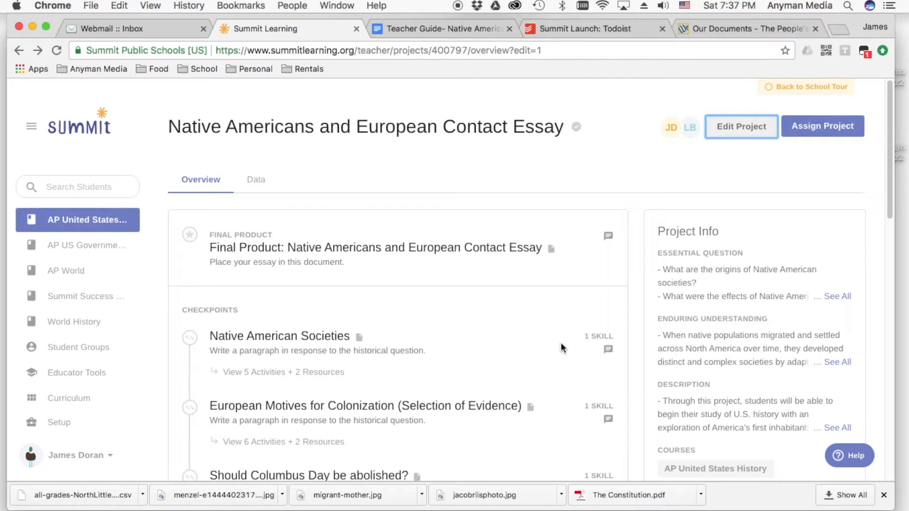
- Start assigning the project, with a start date of Aug 21, 2017 and a due date of Sep 1, 2017
click(824, 129)
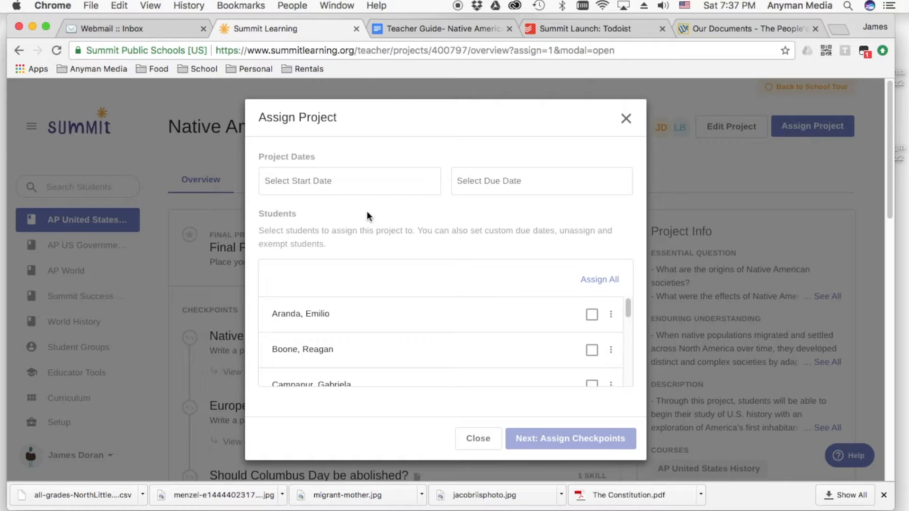
click(344, 182)
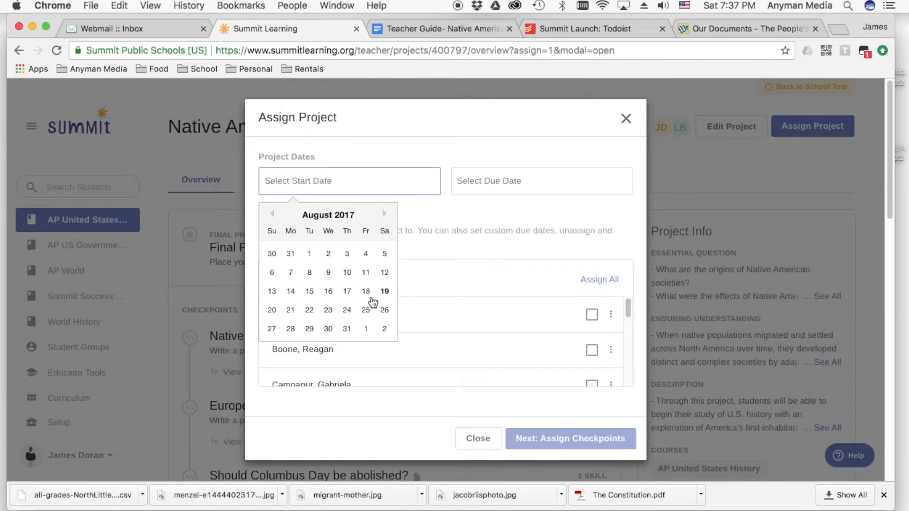
click(290, 310)
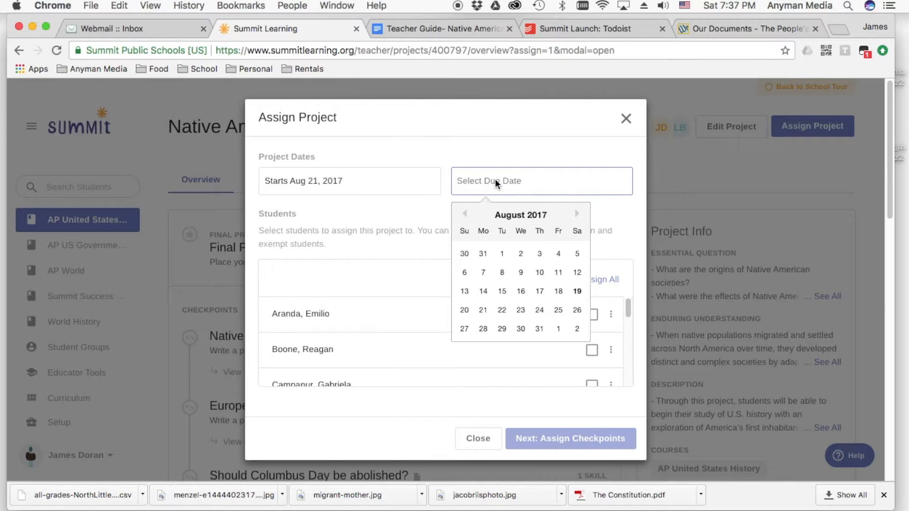
click(558, 329)
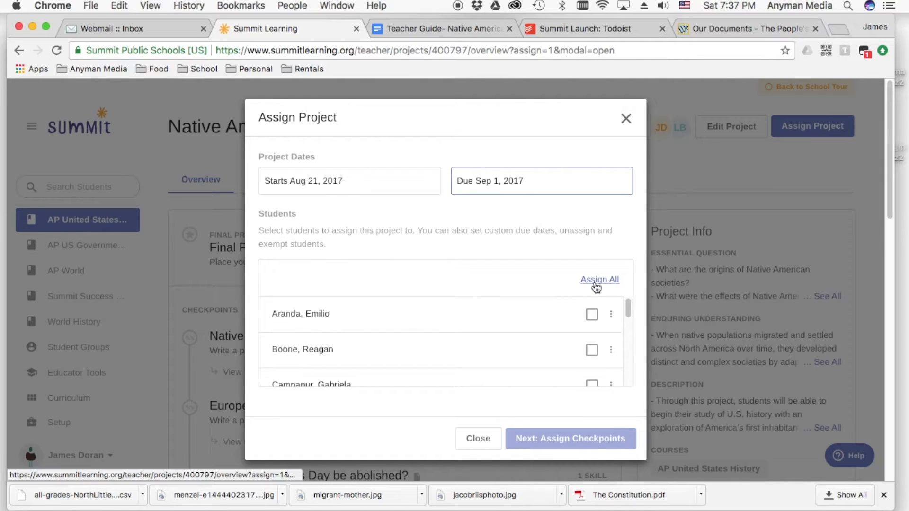
- Look through the student list and assign the project to all students
mouse_move(627, 314)
mouse_down()
mouse_move(628, 379)
mouse_move(628, 308)
mouse_up()
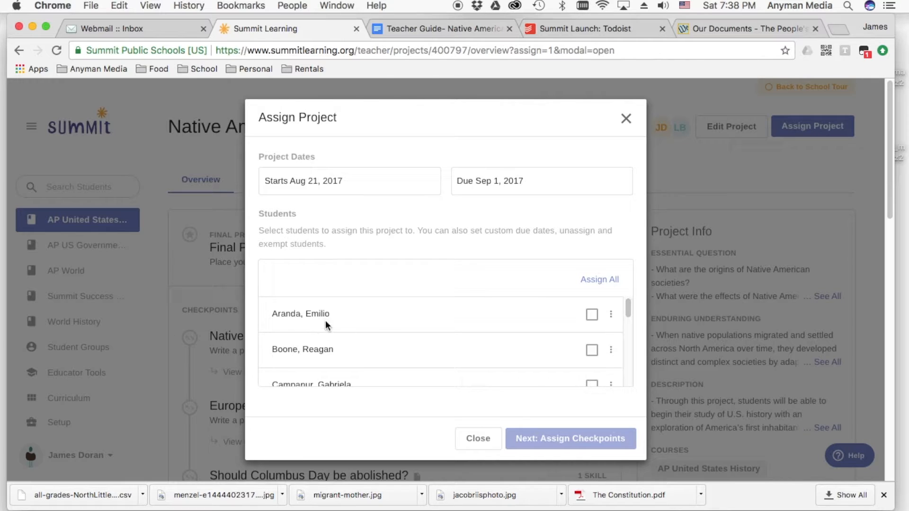
scroll(359, 326, down, 10)
scroll(458, 348, up, 15)
scroll(358, 332, down, 1)
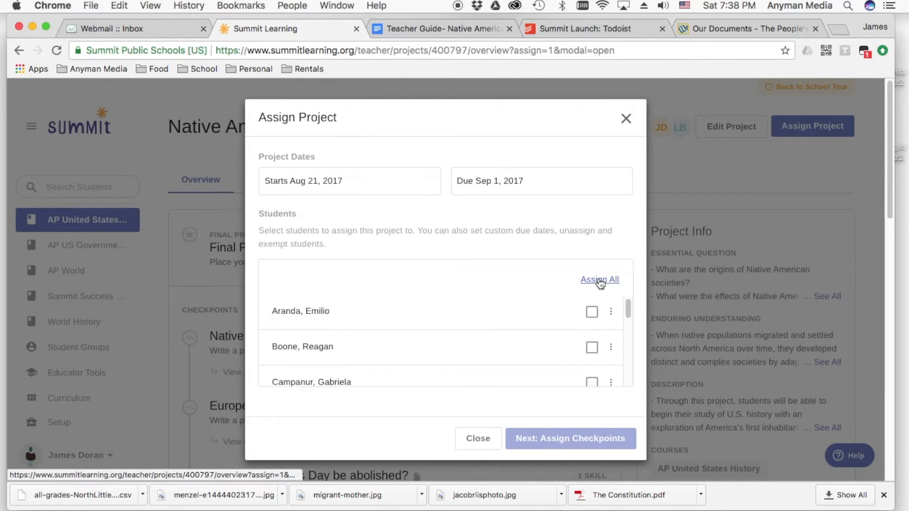
click(598, 282)
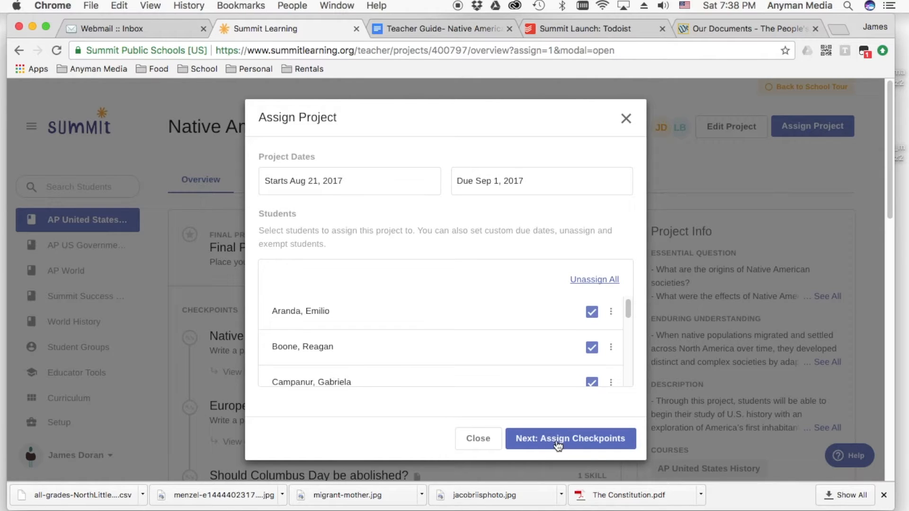
- Continue to checkpoint assignment and look through the plan's checkpoints, activities and additional resources
click(558, 442)
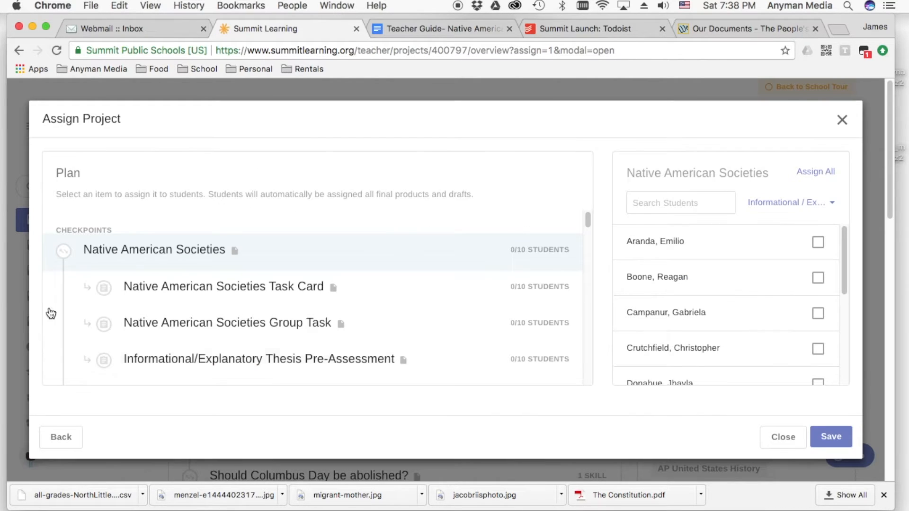
mouse_move(590, 221)
mouse_down()
mouse_move(588, 252)
mouse_move(588, 218)
mouse_up()
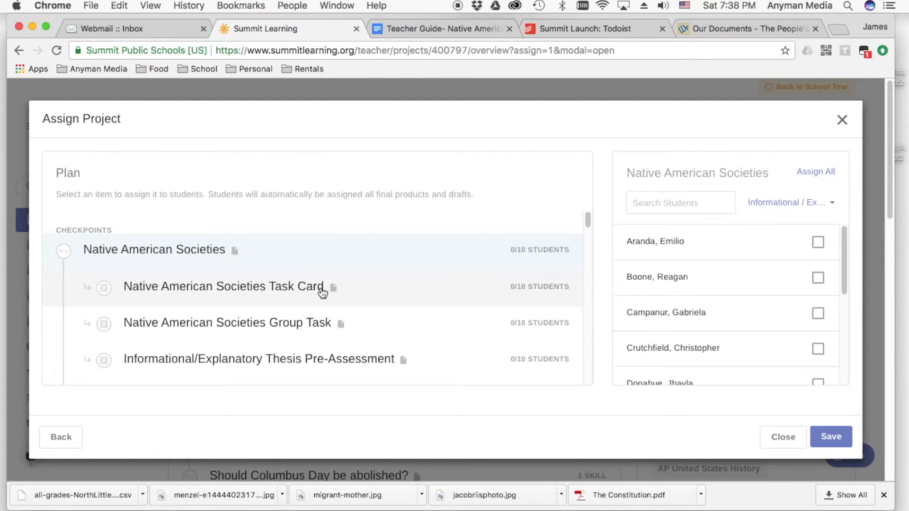
scroll(241, 295, down, 2)
scroll(208, 303, down, 15)
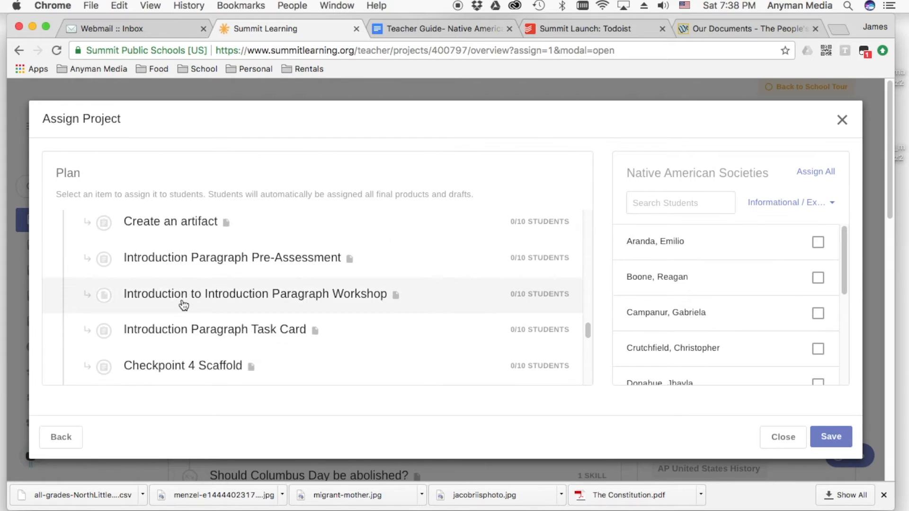
scroll(184, 305, down, 5)
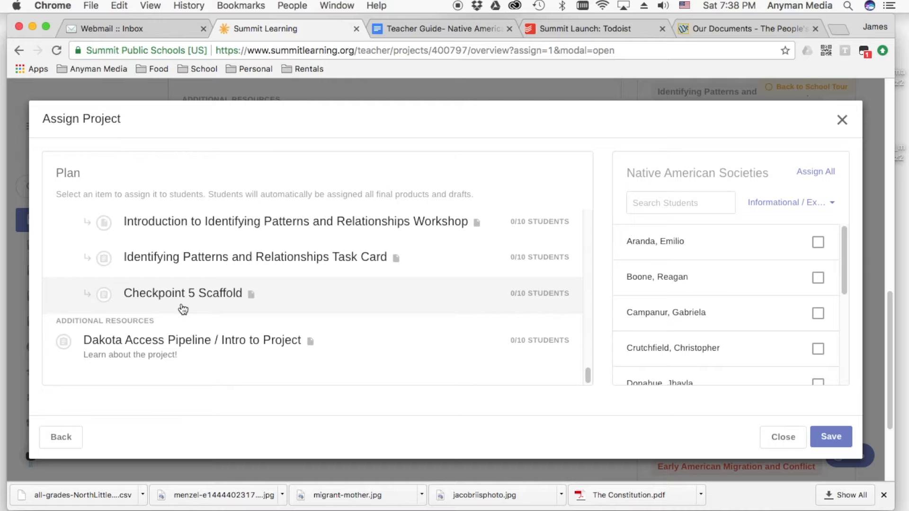
scroll(182, 309, up, 20)
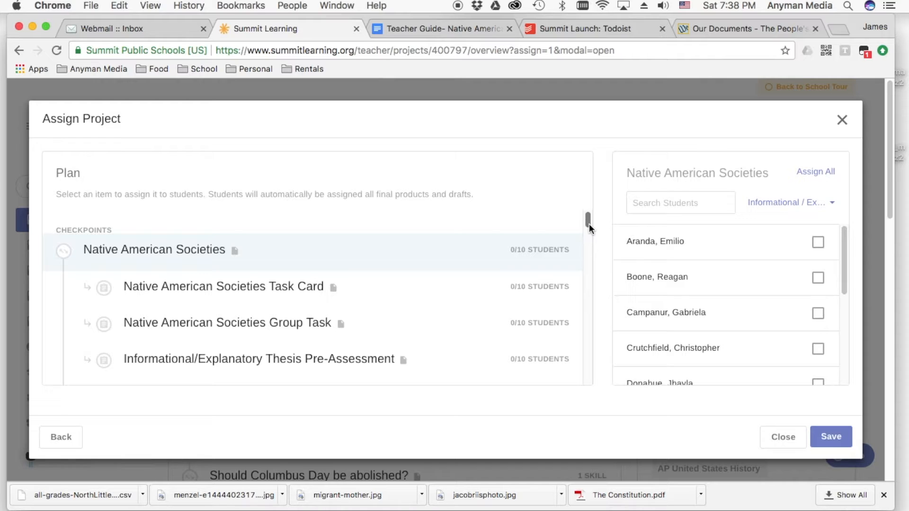
mouse_move(589, 220)
mouse_down()
mouse_move(594, 249)
mouse_move(590, 216)
mouse_up()
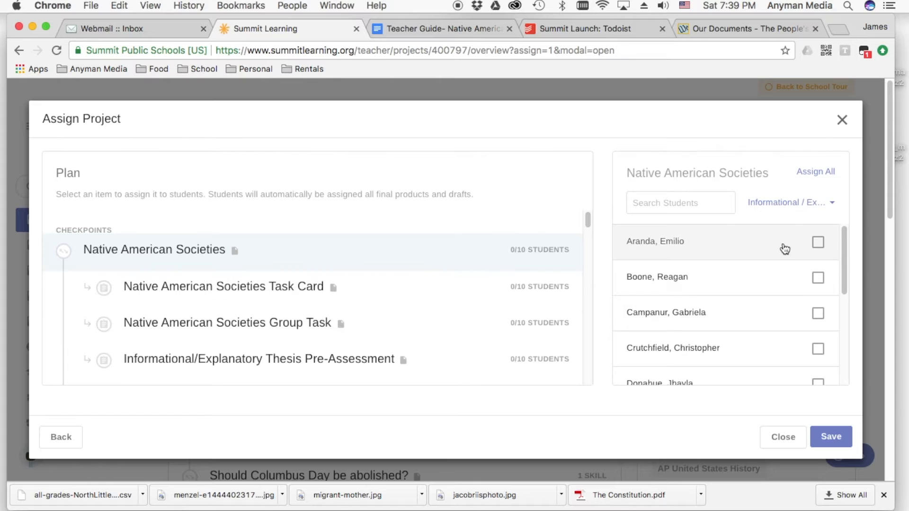
- Assign the Native American Societies checkpoint to all students and look through the activities and resources under it
click(820, 174)
drag(589, 218, 584, 251)
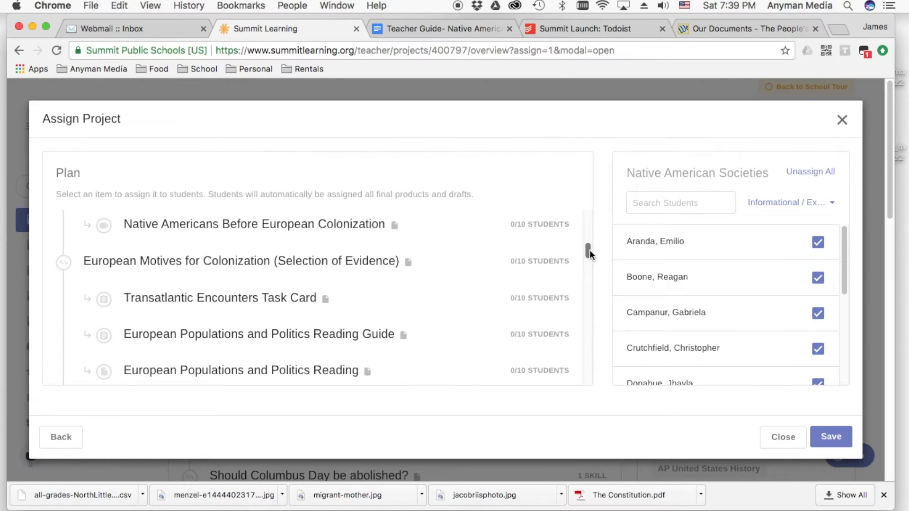
drag(590, 249, 589, 218)
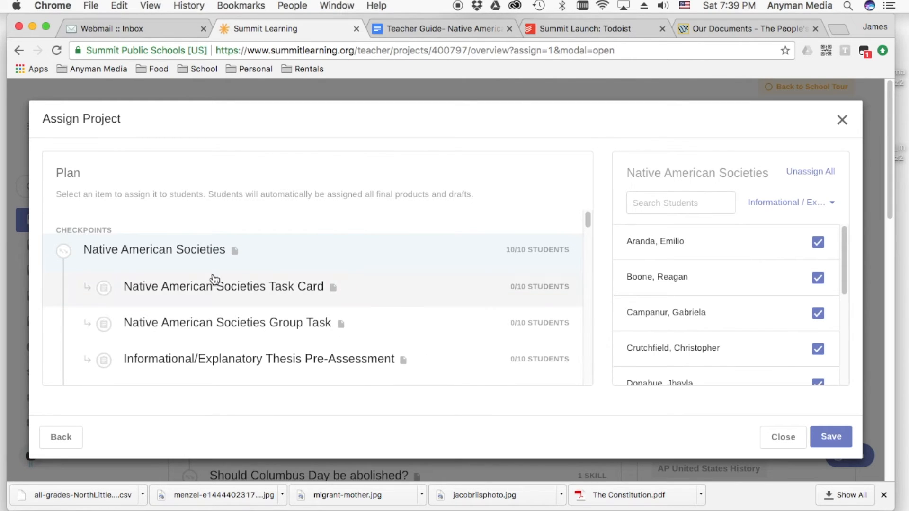
scroll(205, 335, down, 2)
scroll(208, 337, down, 5)
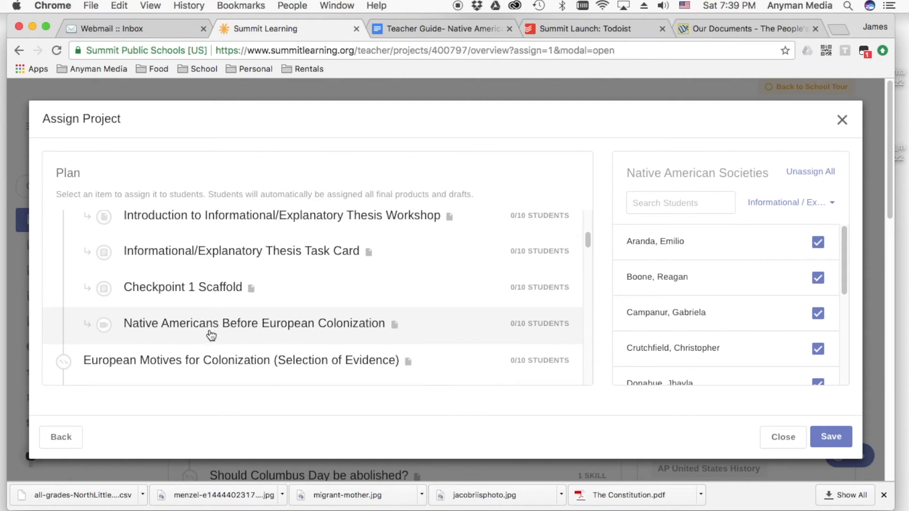
scroll(211, 326, up, 1)
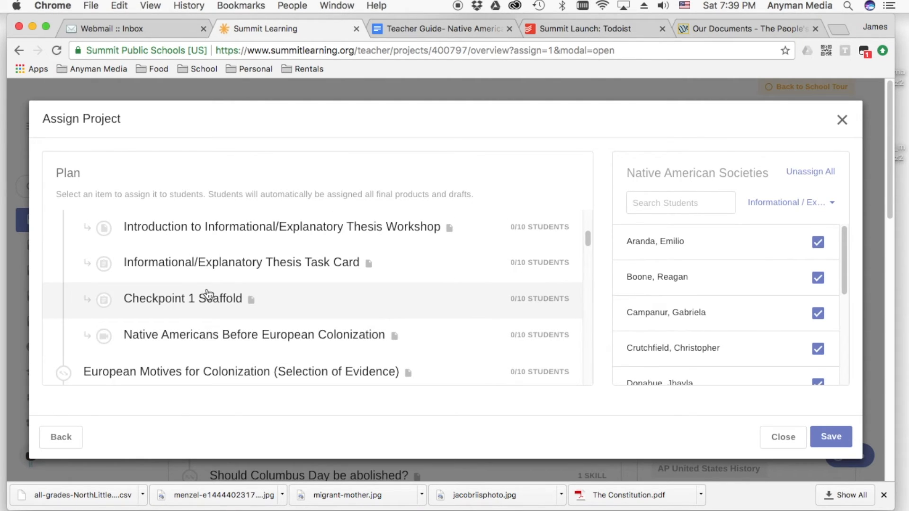
scroll(202, 328, up, 5)
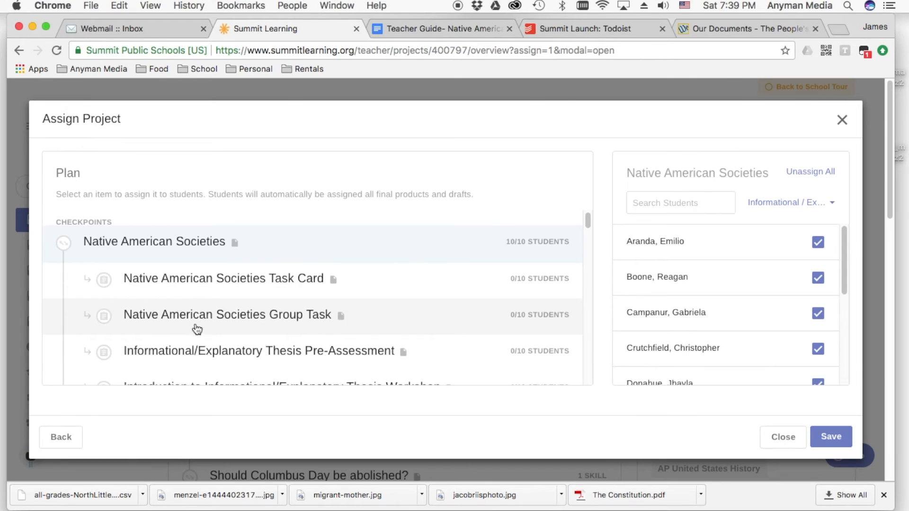
- Assign the Native American Societies Task Card and the Native American Societies Group Task to all students
click(188, 280)
click(820, 179)
click(432, 323)
click(804, 175)
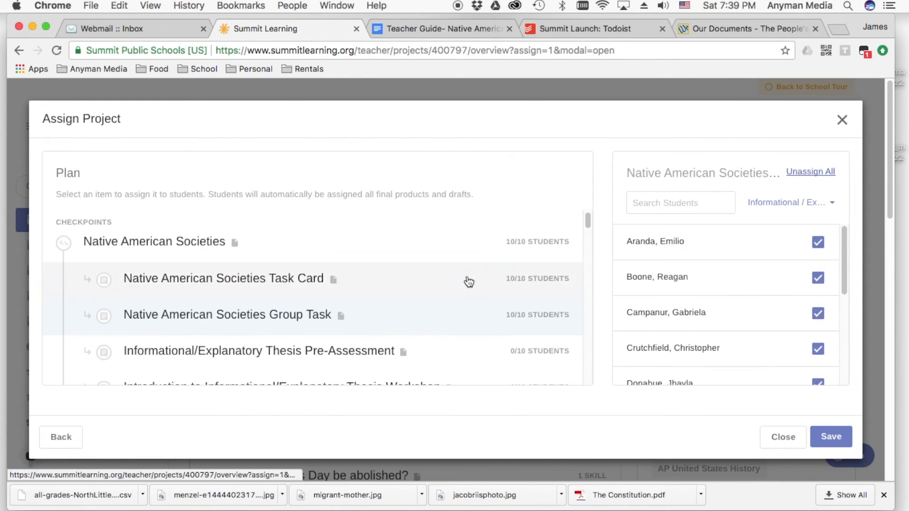
- Assign the Informational/Explanatory Thesis Pre-Assessment and the Introduction to Informational/Explanatory Thesis Workshop to only the first two students listed
scroll(468, 282, down, 3)
click(371, 308)
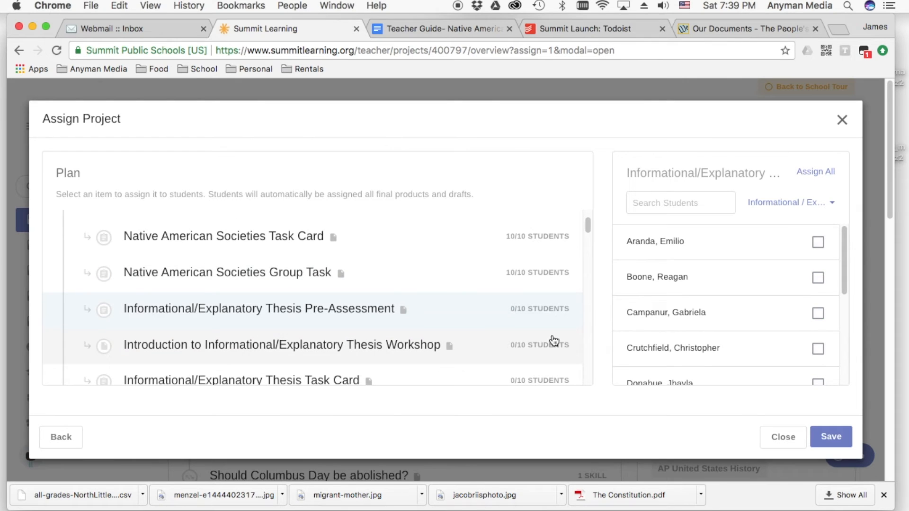
click(817, 242)
click(817, 278)
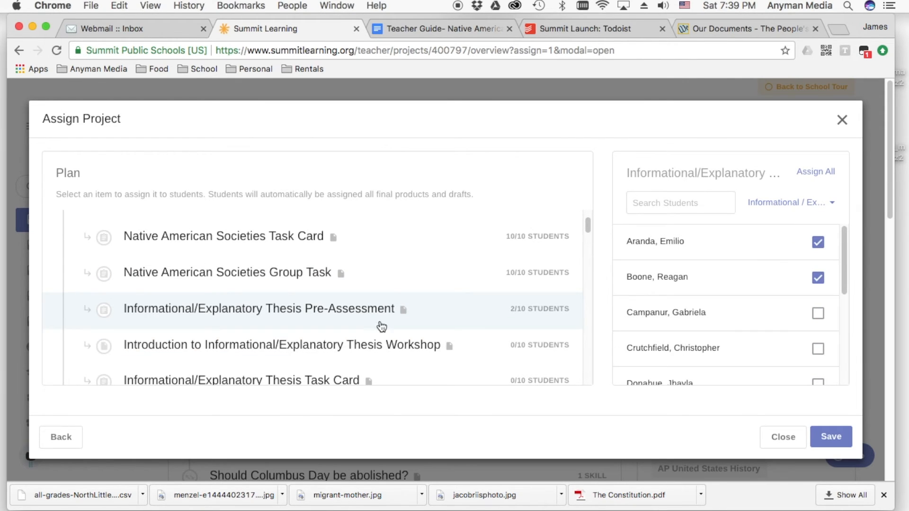
scroll(381, 327, down, 1)
click(386, 339)
click(817, 242)
click(818, 278)
- Select the Informational/Explanatory Thesis Task Card, and exit the project assignment, discarding the unsaved changes
scroll(420, 339, down, 1)
click(365, 334)
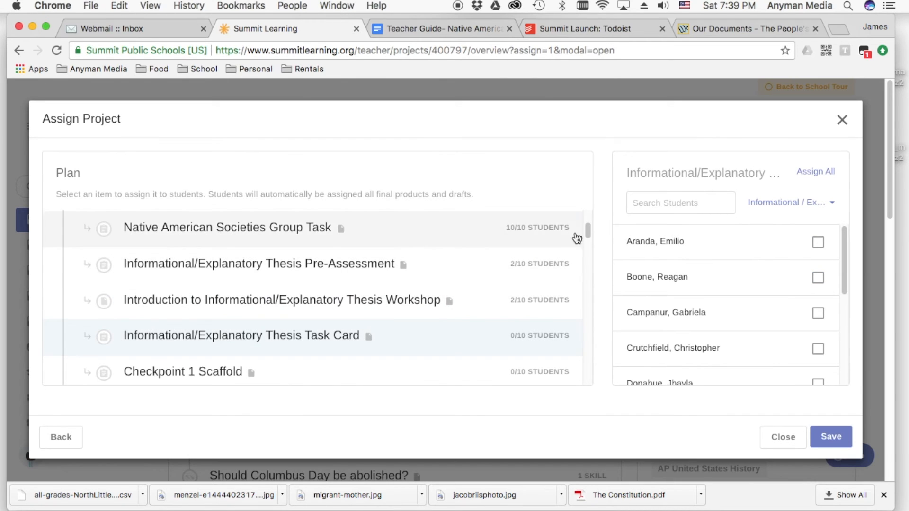
mouse_move(586, 226)
mouse_down()
mouse_move(578, 376)
mouse_move(590, 362)
mouse_move(590, 216)
mouse_up()
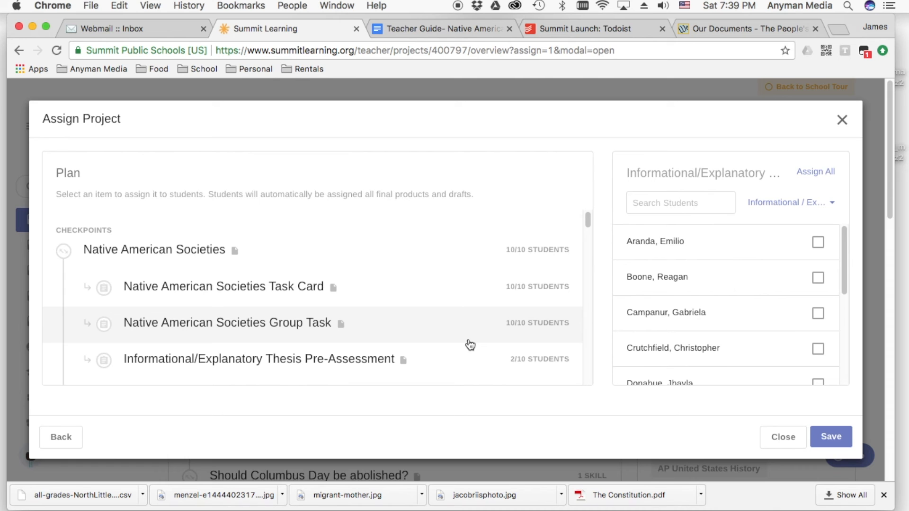
click(782, 437)
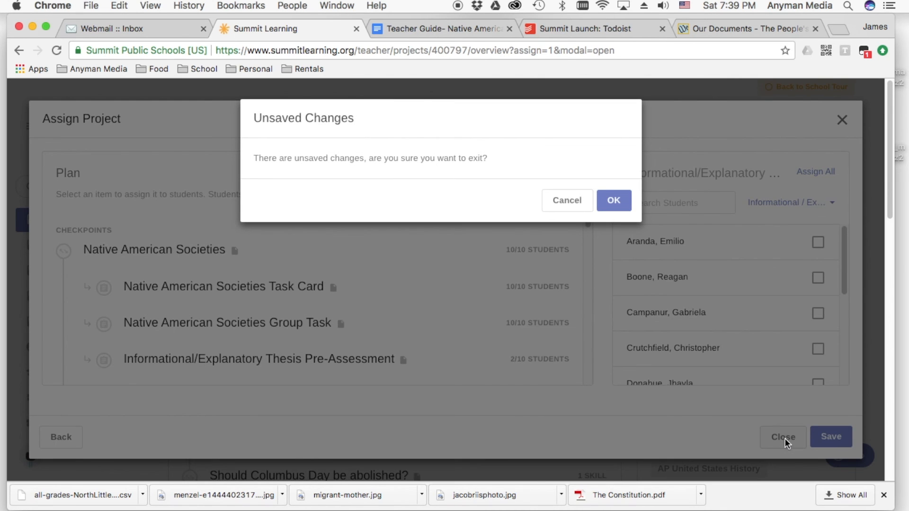
click(611, 201)
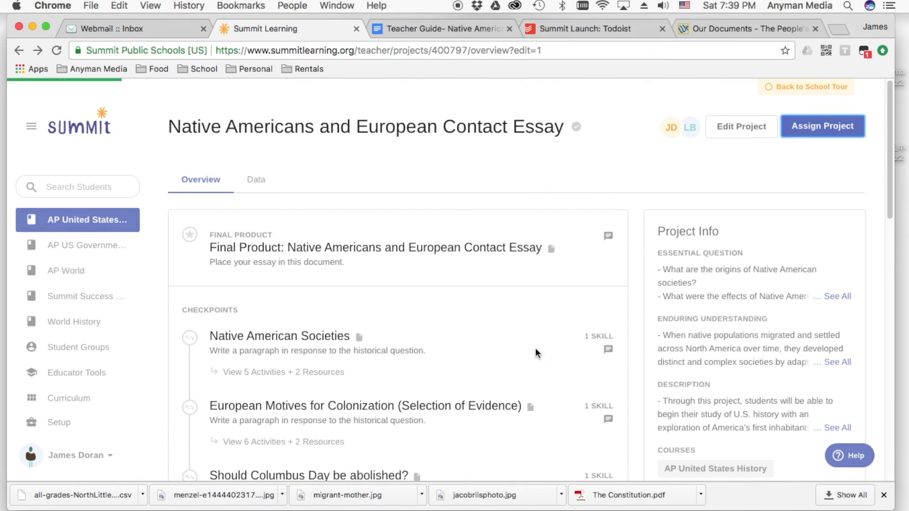